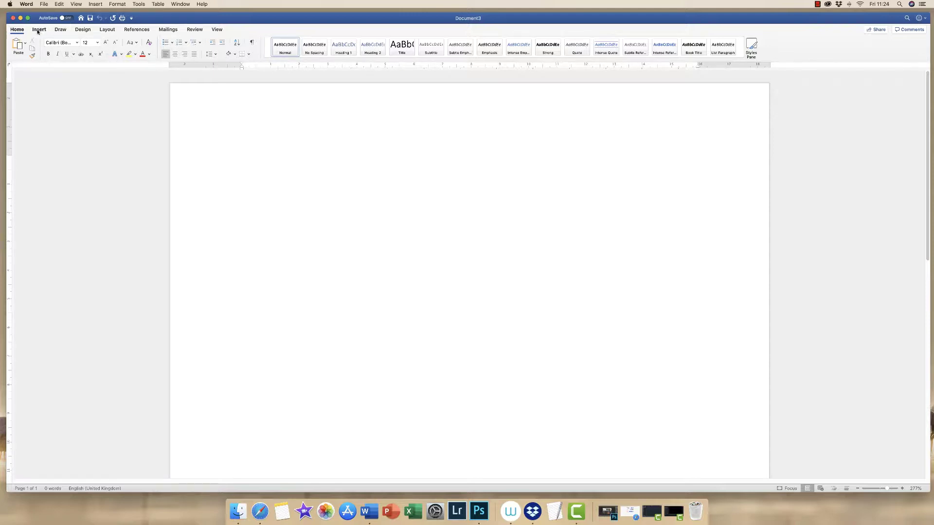
# With the Draw tab's black pen, stroke a wavy line across the page, then add a red one below.
pyautogui.click(62, 32)
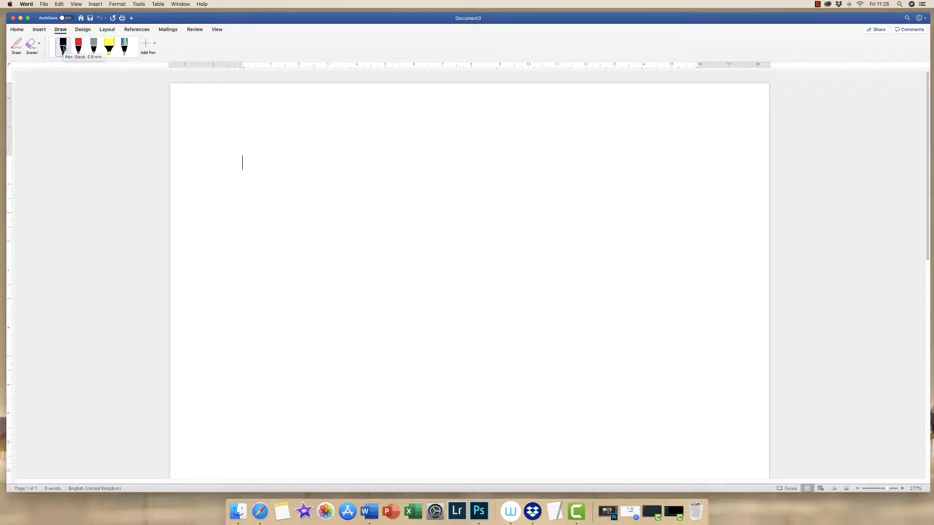
pyautogui.click(63, 48)
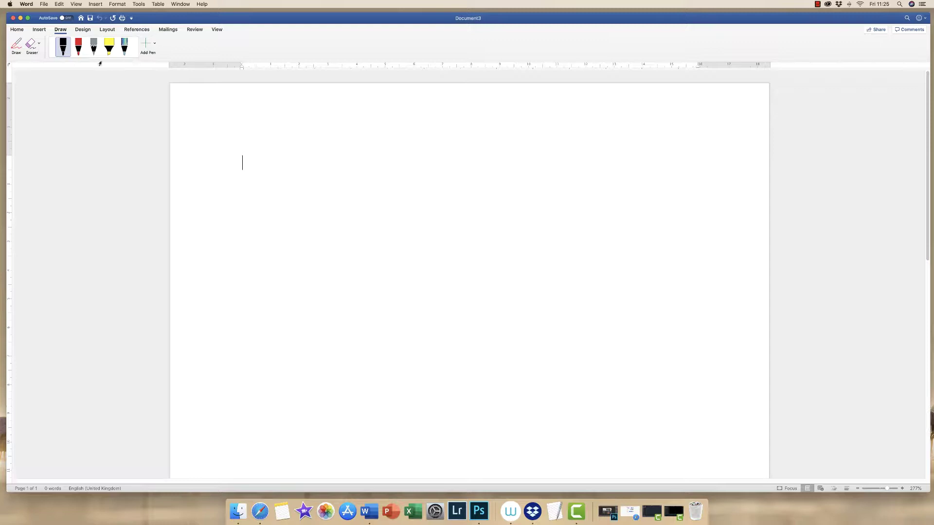
pyautogui.moveTo(248, 134); pyautogui.dragTo(731, 137)
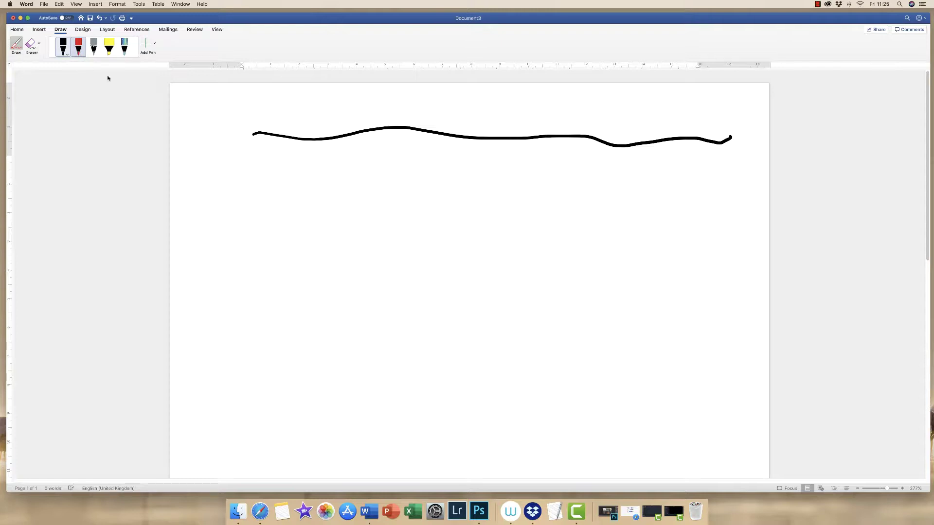
pyautogui.moveTo(253, 147)
pyautogui.mouseDown()
pyautogui.moveTo(600, 162)
pyautogui.moveTo(710, 155)
pyautogui.mouseUp()
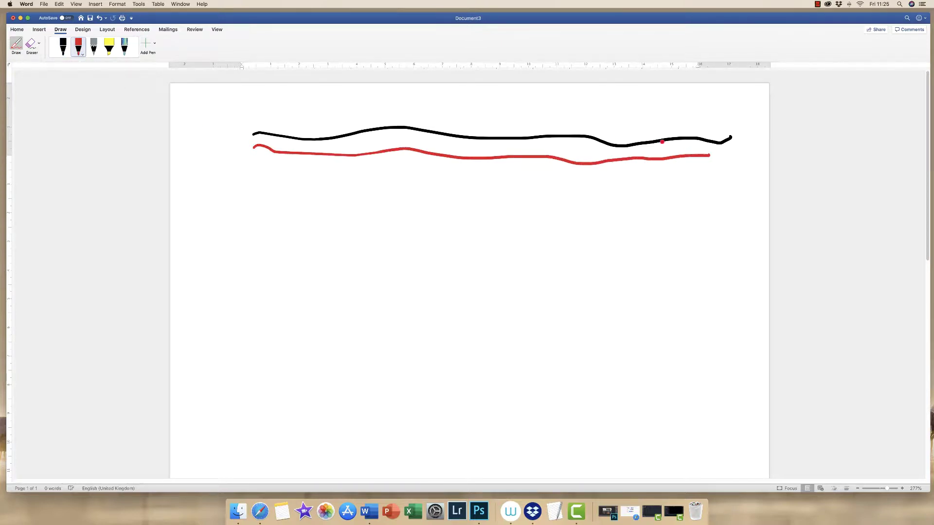
# Set the red pen to its thickest size and draw a bold red stroke under the two lines.
pyautogui.click(79, 48)
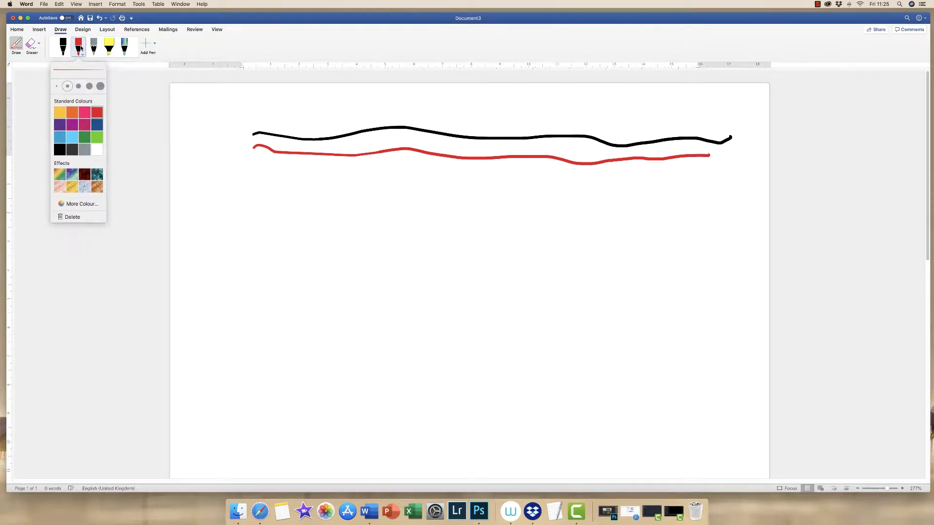
pyautogui.click(62, 204)
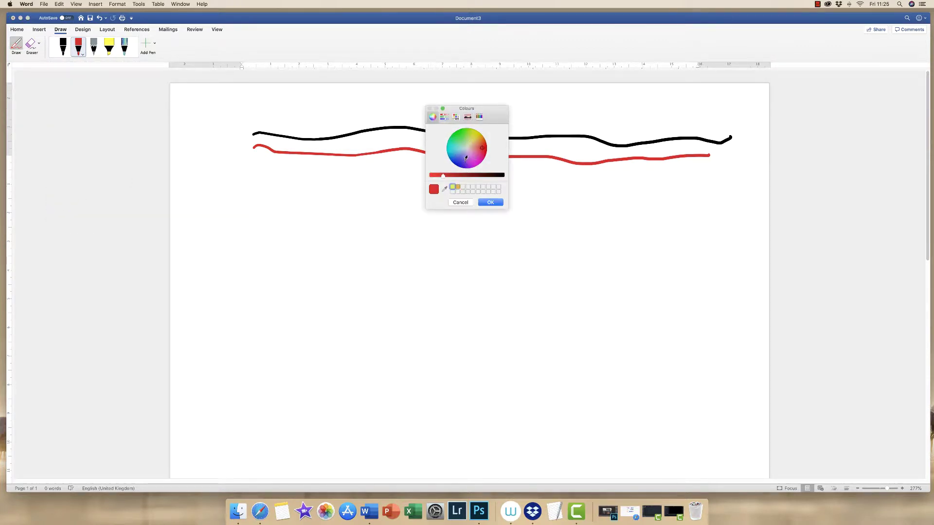
pyautogui.click(489, 203)
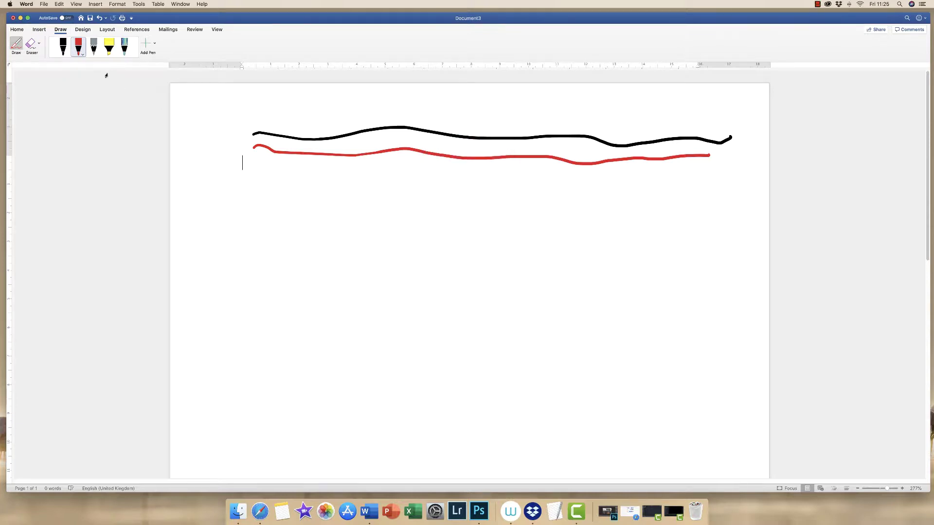
pyautogui.click(80, 53)
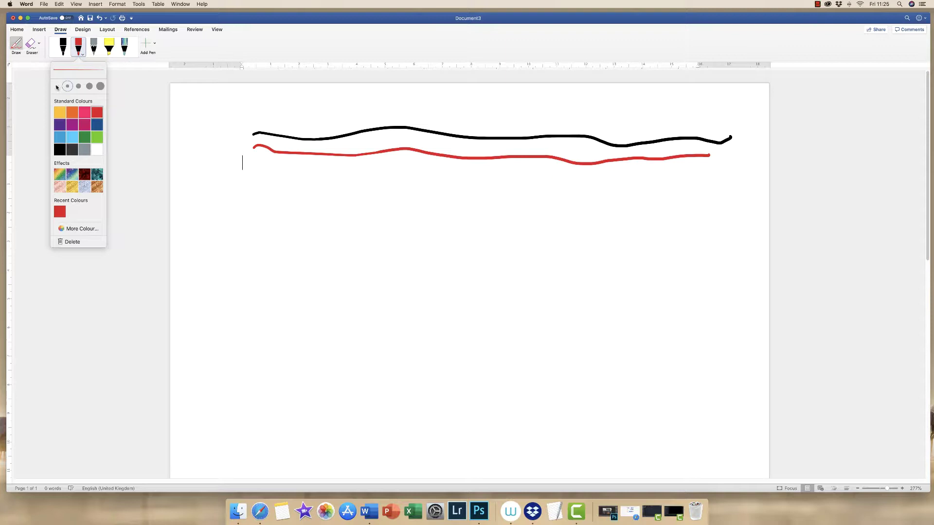
pyautogui.click(89, 86)
pyautogui.moveTo(255, 168); pyautogui.dragTo(693, 179)
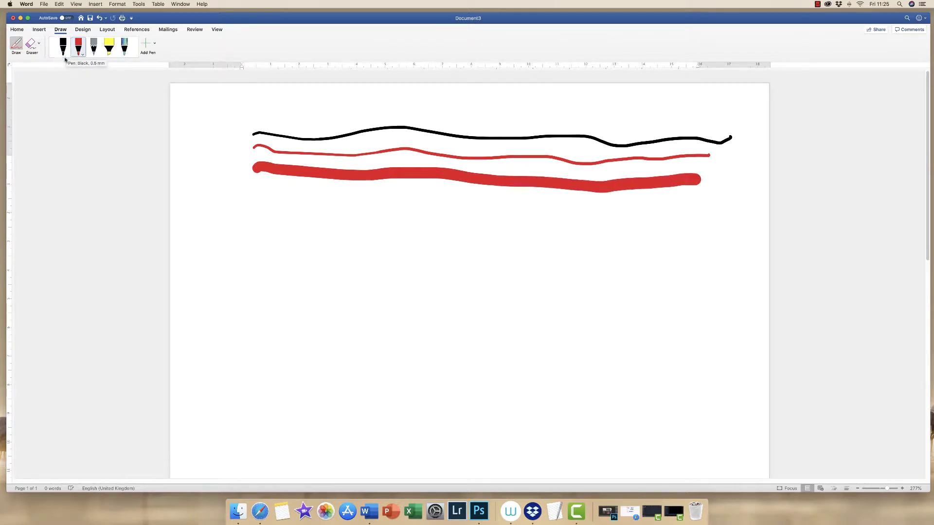
# Undo the freehand strokes with Cmd+Z and pick the Line shape from Insert > Shapes.
pyautogui.press('super+z')
pyautogui.press('super+z')
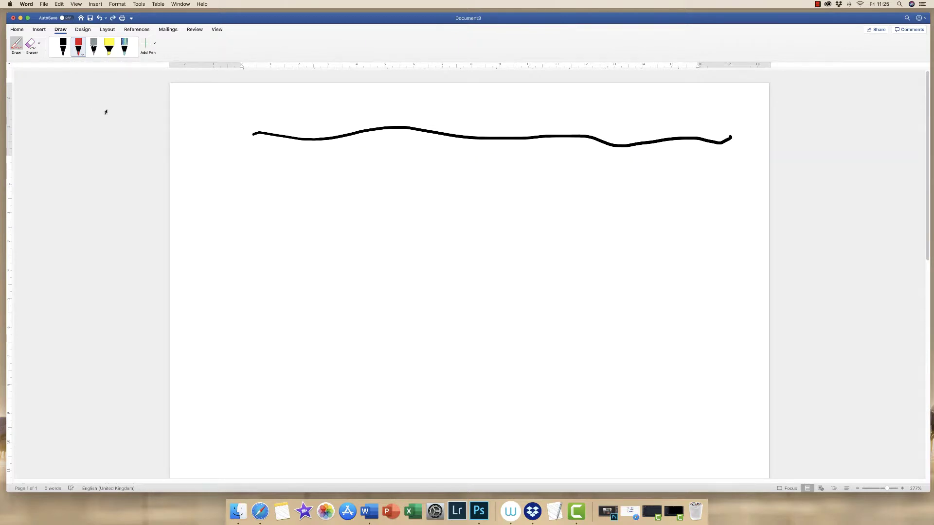
pyautogui.press('super+z')
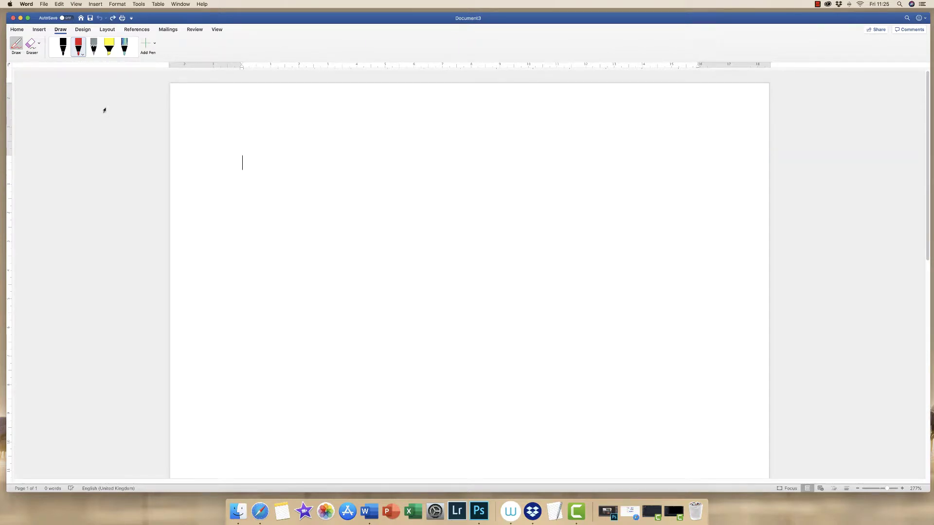
pyautogui.click(41, 30)
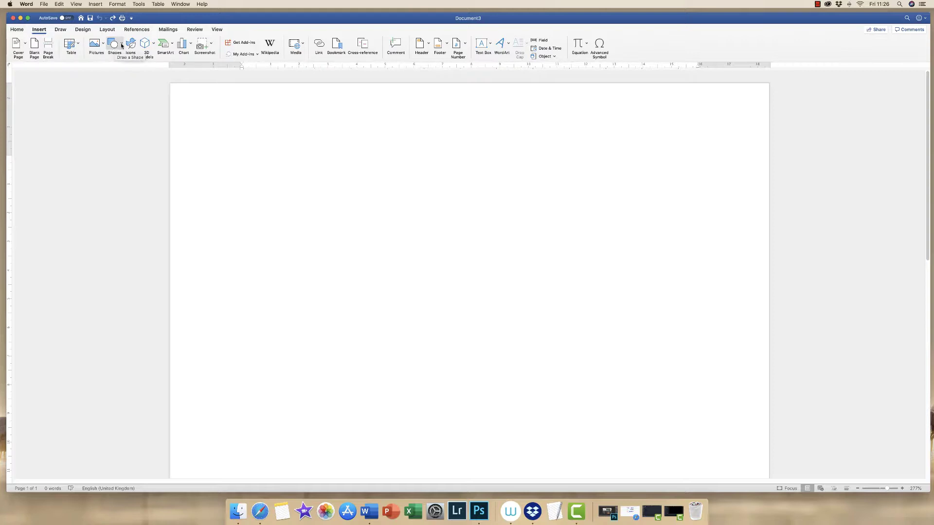
pyautogui.click(122, 45)
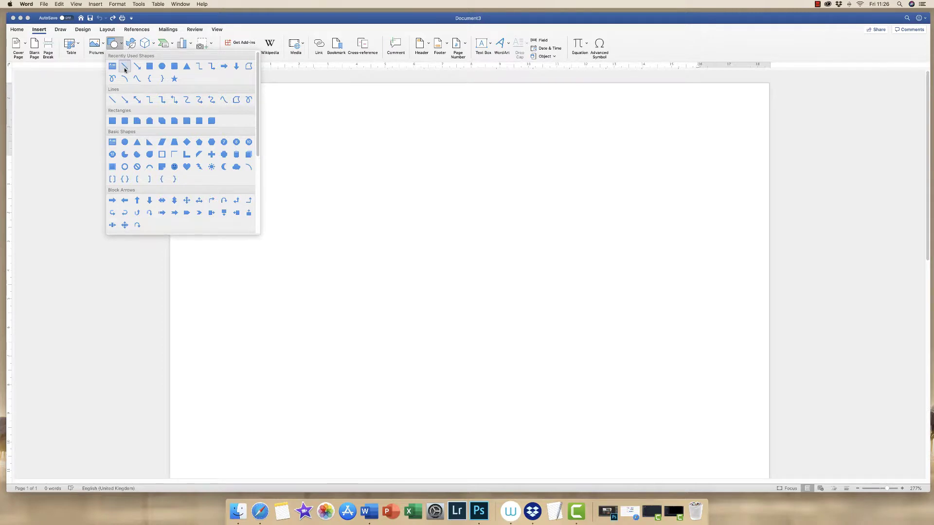
pyautogui.click(125, 67)
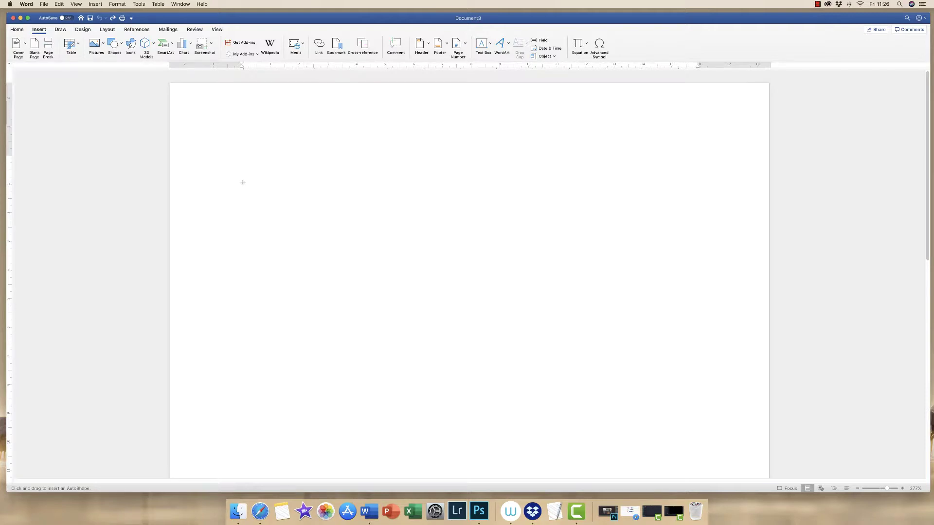
# Draw a horizontal straight line across the page and style it Subtle Line – Dark 1, then a thicker black style.
pyautogui.moveTo(243, 182); pyautogui.dragTo(690, 183)
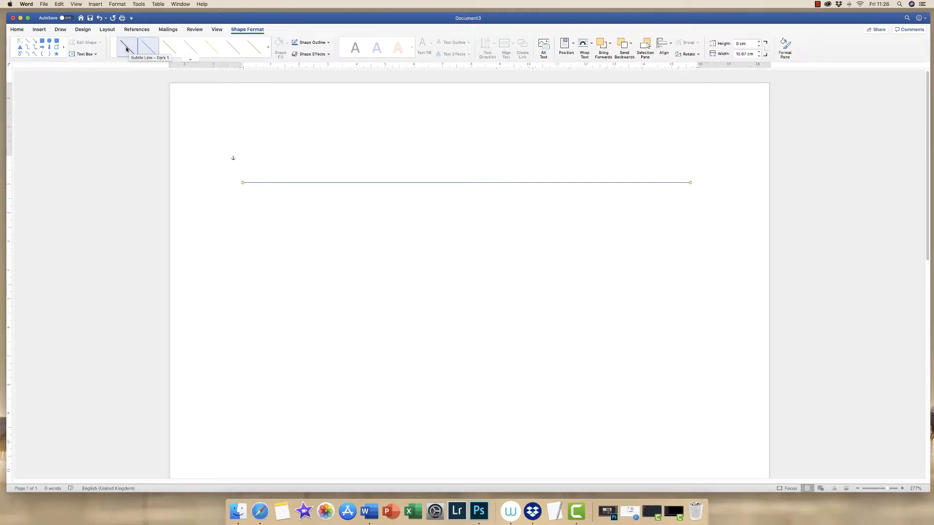
pyautogui.click(126, 48)
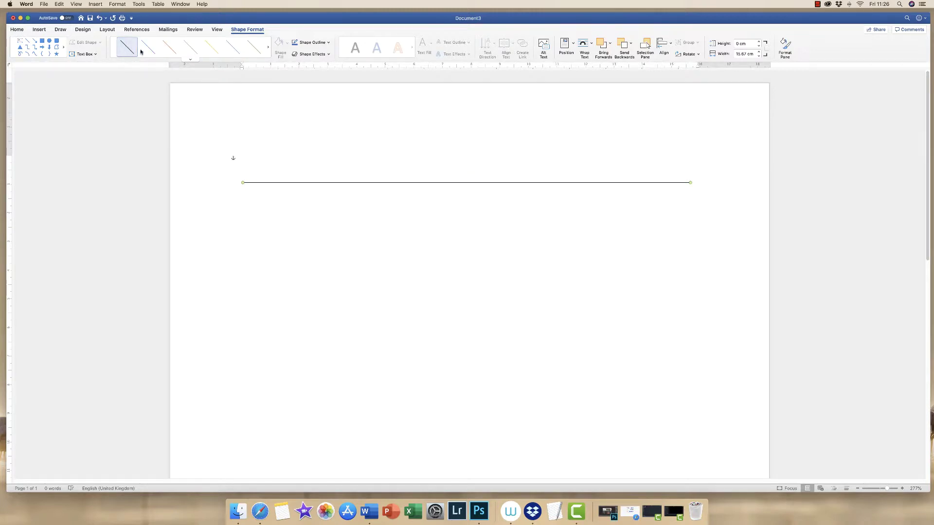
pyautogui.click(267, 49)
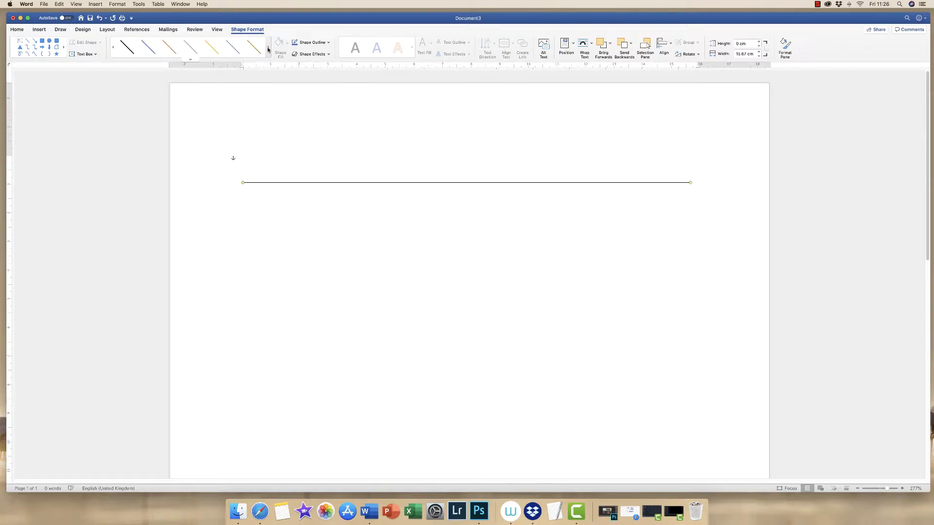
pyautogui.click(130, 51)
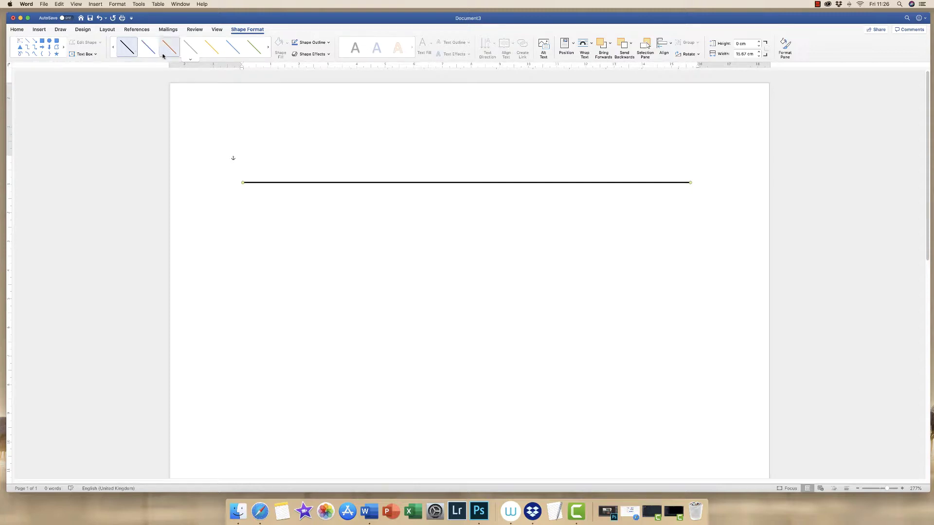
pyautogui.click(190, 61)
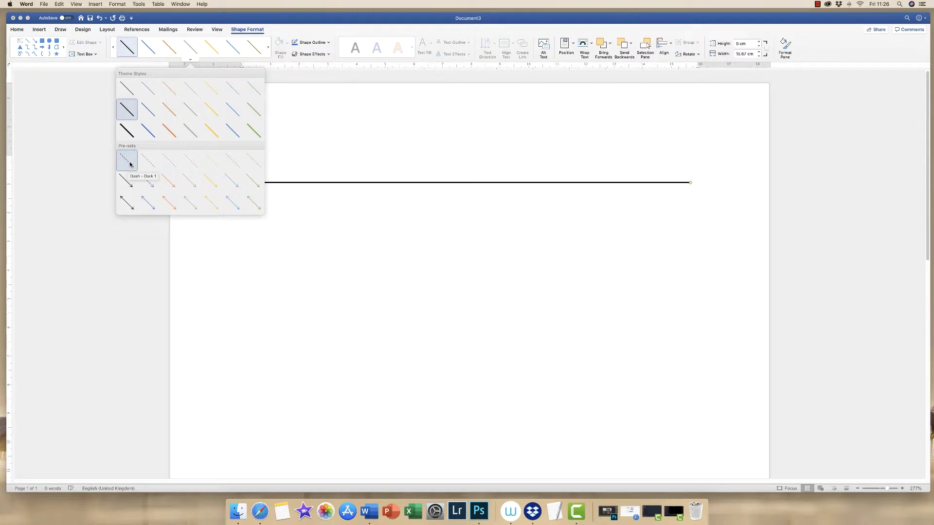
# Recolour the straight line with the standard red from Shape Outline.
pyautogui.press('Escape')
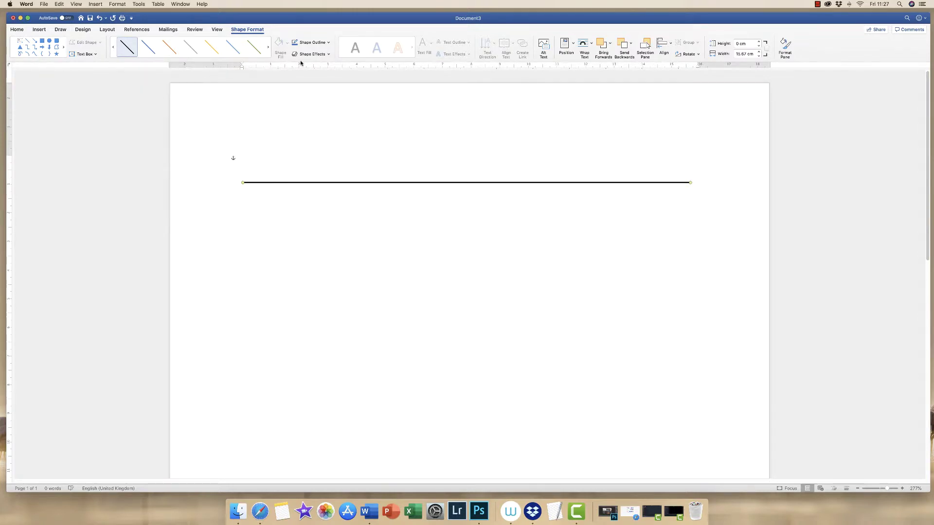
pyautogui.click(328, 42)
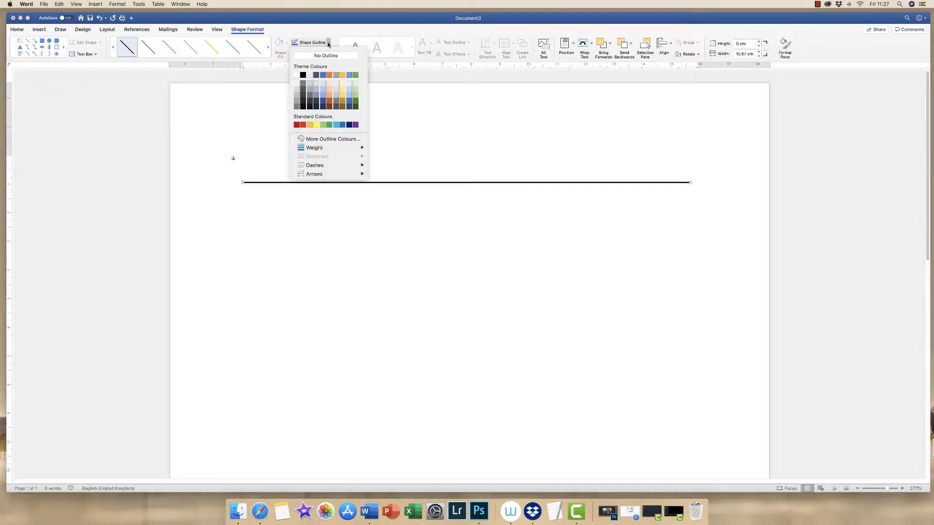
pyautogui.click(303, 126)
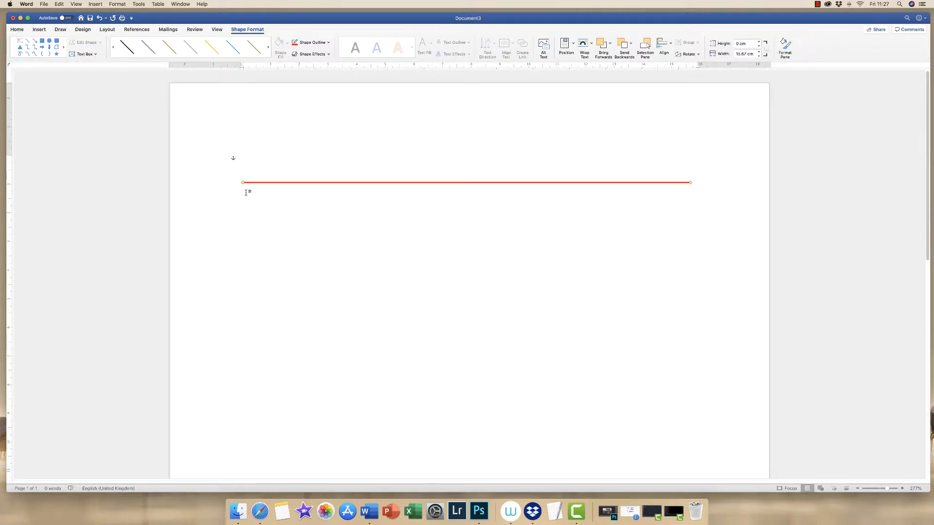
pyautogui.click(43, 31)
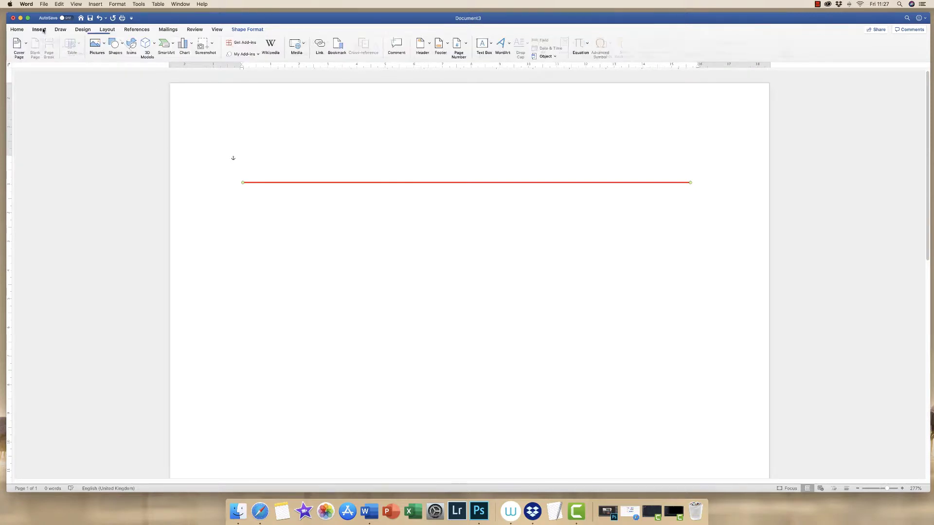
# Draw a second Line shape below the red one and open its Format Shape pane.
pyautogui.click(122, 46)
pyautogui.click(125, 64)
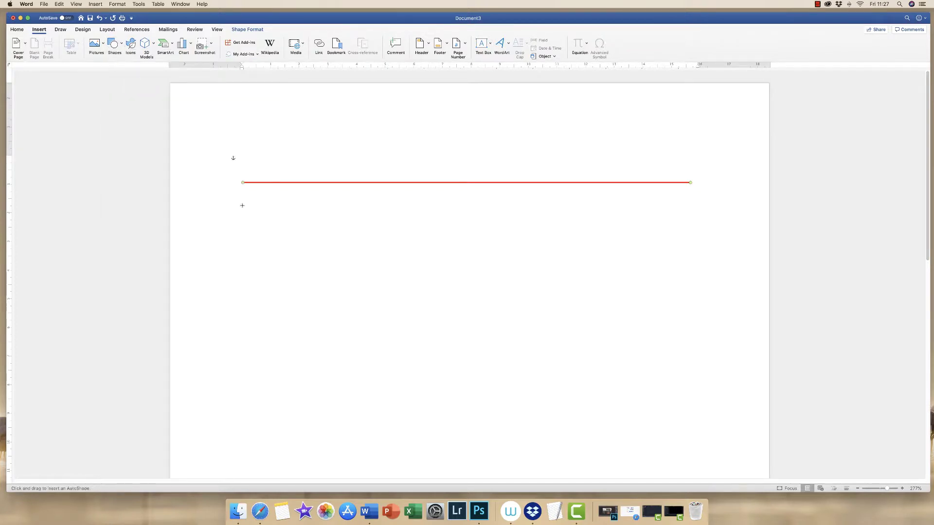
pyautogui.moveTo(243, 204); pyautogui.dragTo(691, 204)
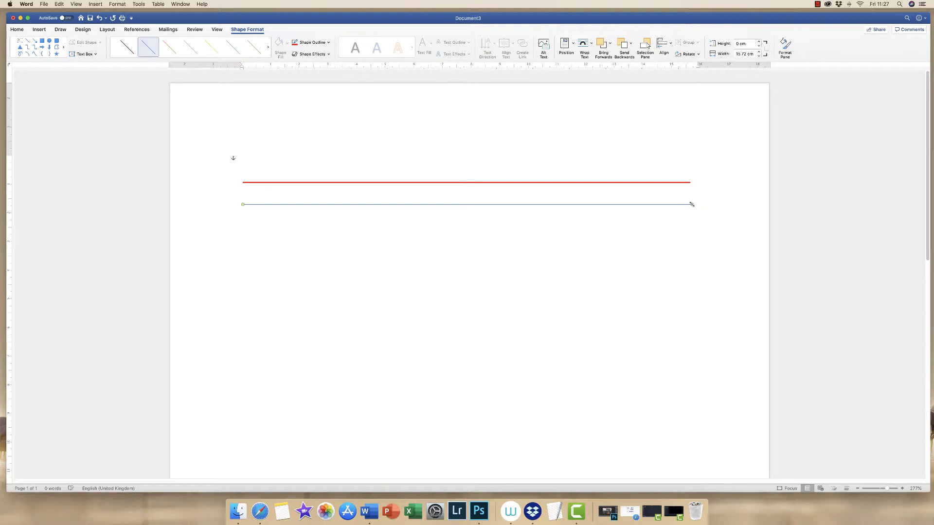
pyautogui.doubleClick(691, 204)
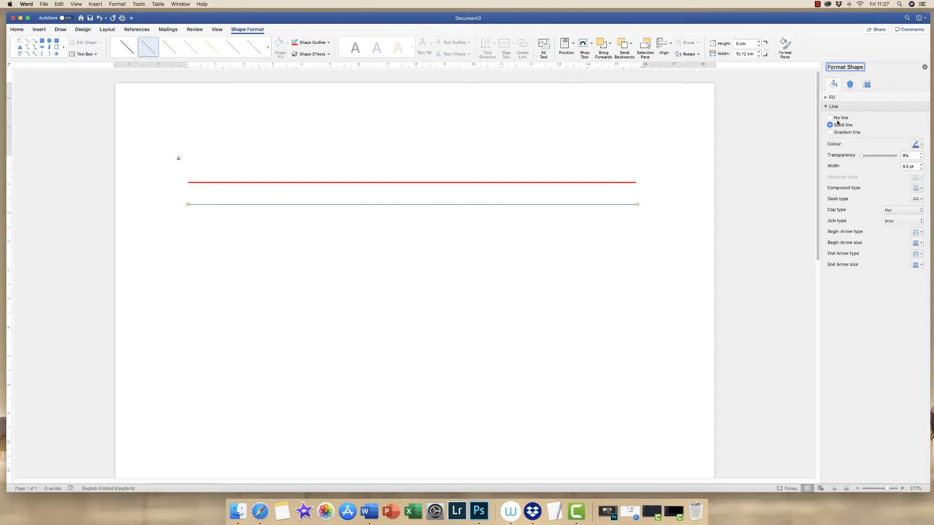
# Set the second line's width to 1.75 pt in the Format Shape Line section.
pyautogui.click(826, 106)
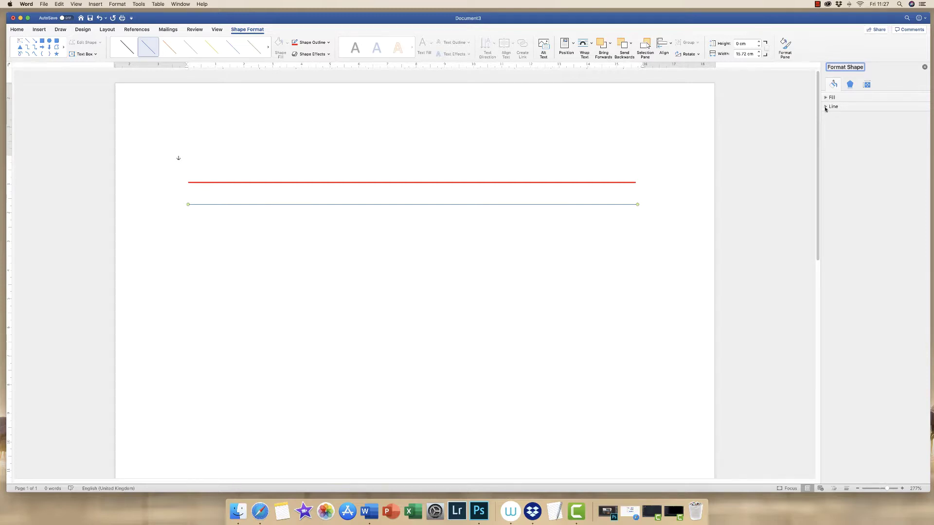
pyautogui.click(826, 107)
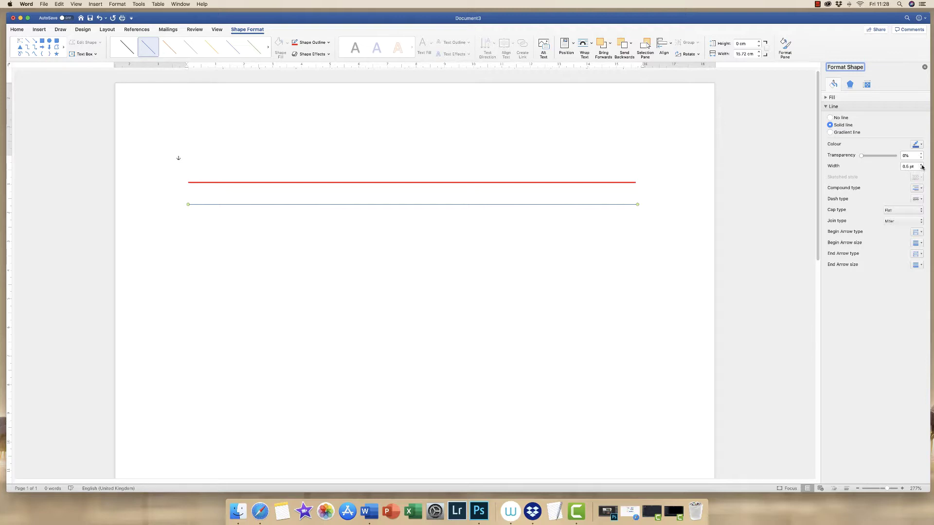
pyautogui.click(920, 164)
pyautogui.click(920, 165)
pyautogui.click(920, 164)
pyautogui.click(921, 164)
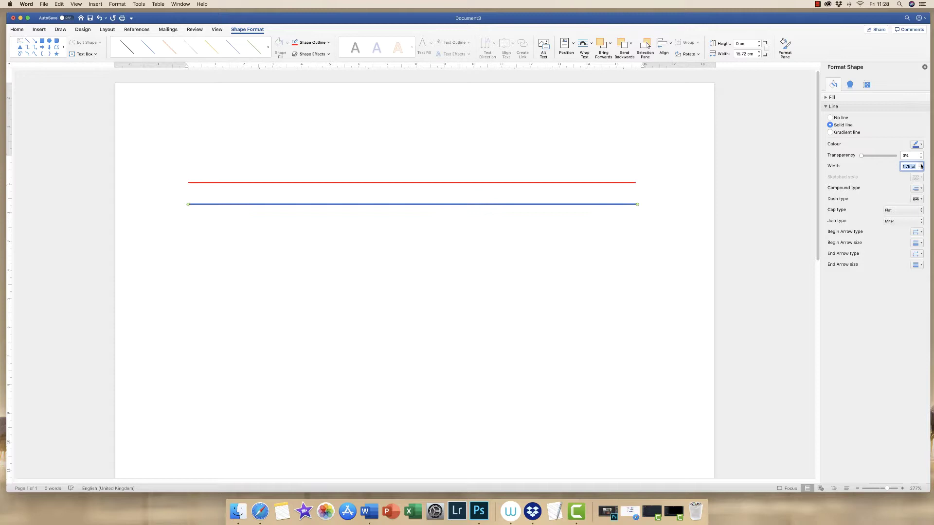
pyautogui.click(921, 165)
pyautogui.click(920, 165)
pyautogui.click(921, 169)
# Give the second line a triple compound type and colour it black.
pyautogui.click(921, 189)
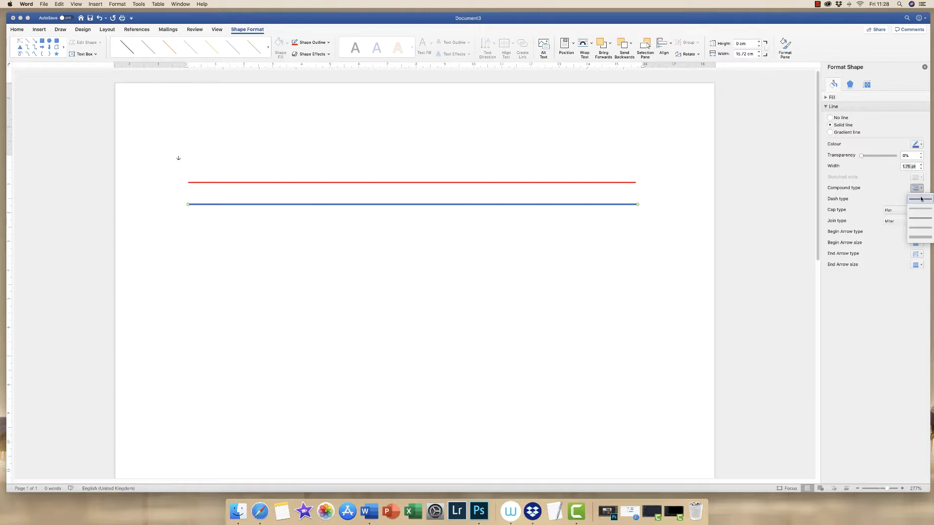
pyautogui.click(913, 239)
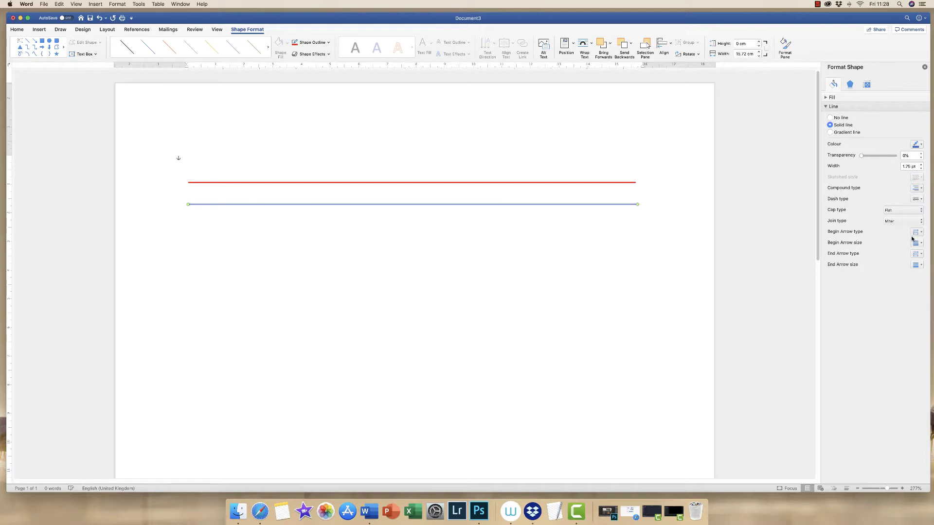
pyautogui.click(920, 145)
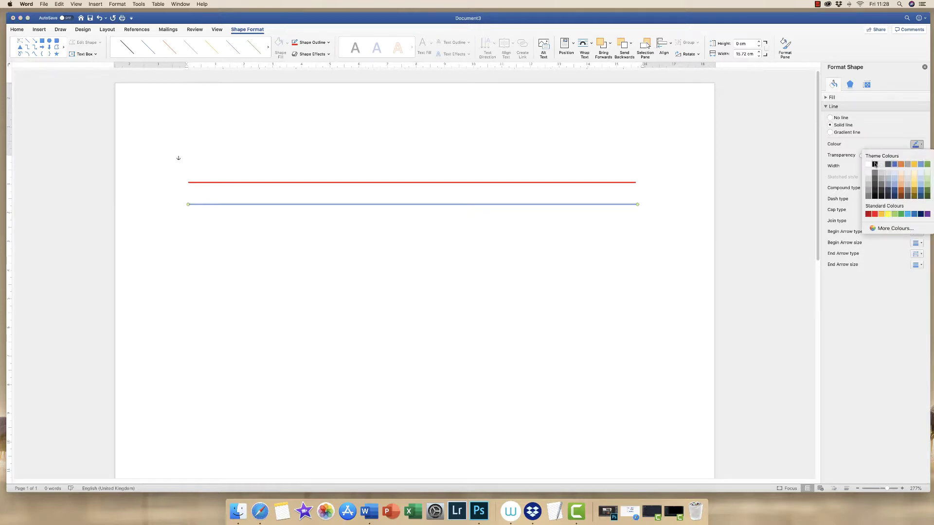
pyautogui.click(874, 164)
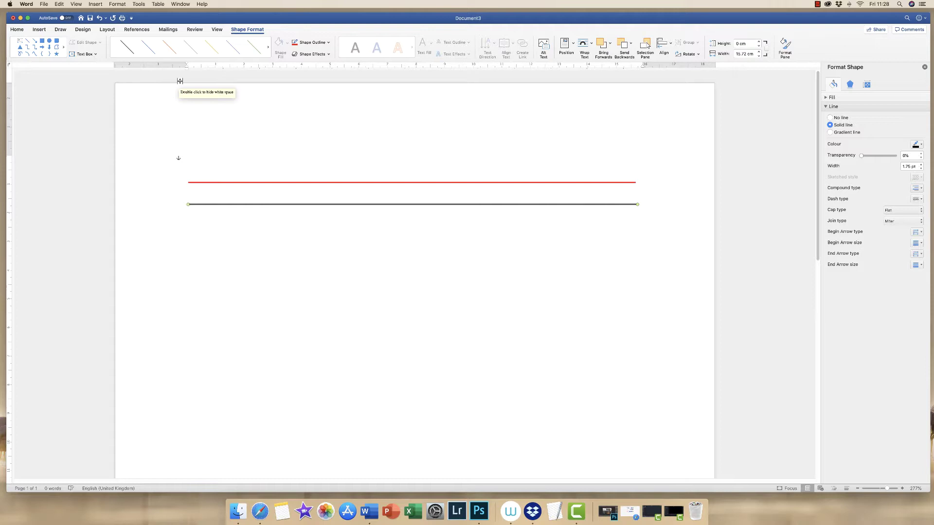
# Duplicate the black line with Cmd+D and align the copy beneath the other lines.
pyautogui.press('super+d')
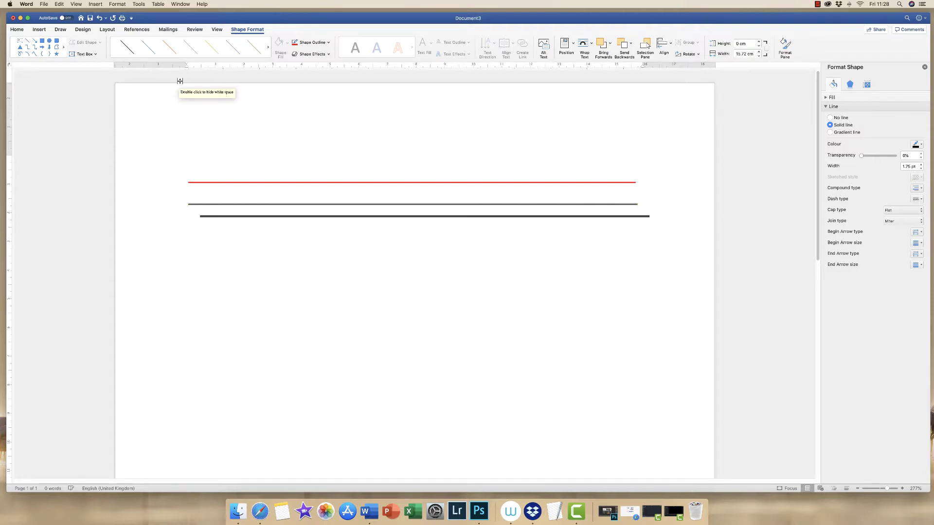
pyautogui.moveTo(337, 216); pyautogui.dragTo(330, 223)
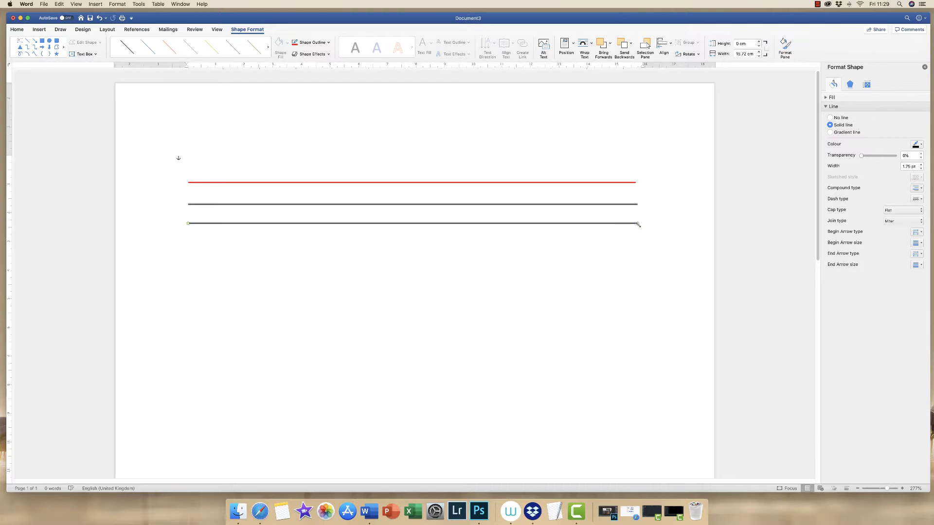
# Make the third line dashed with a single compound type, then add a copy aligned beneath it.
pyautogui.click(920, 200)
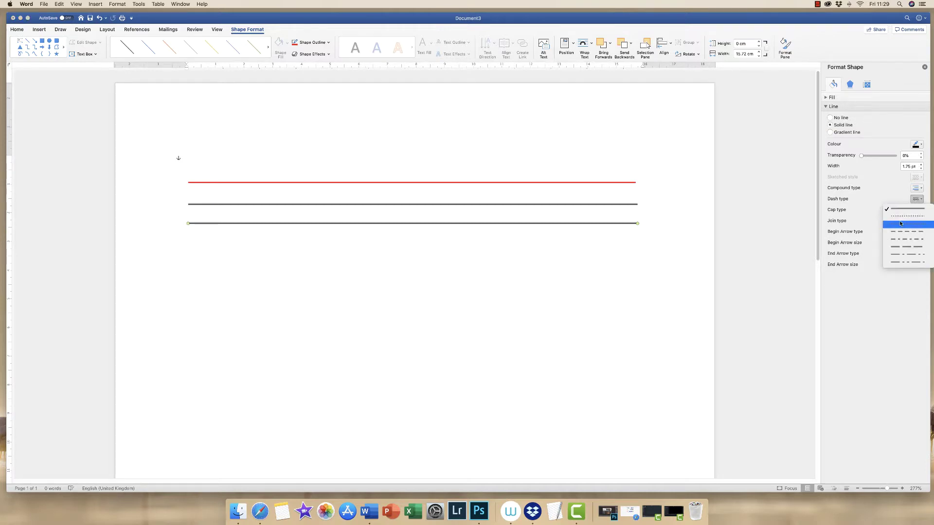
pyautogui.click(899, 226)
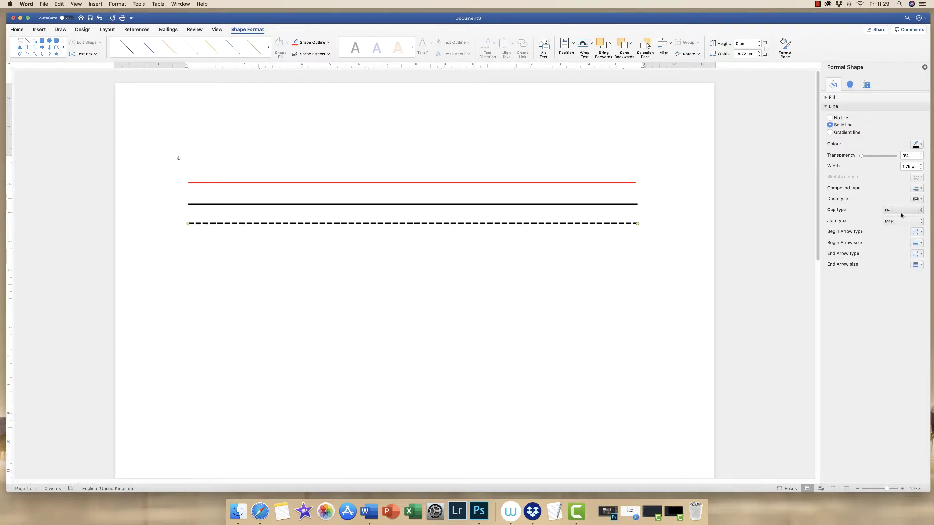
pyautogui.click(917, 188)
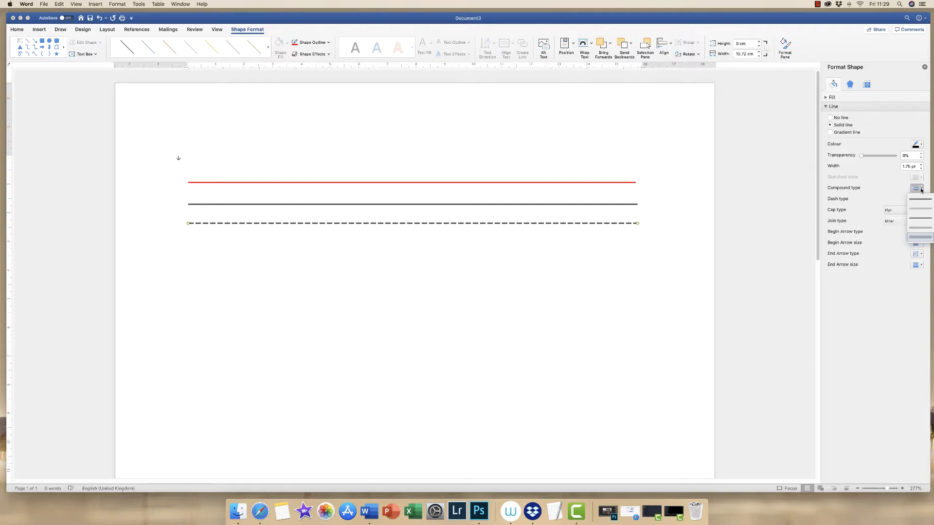
pyautogui.click(916, 199)
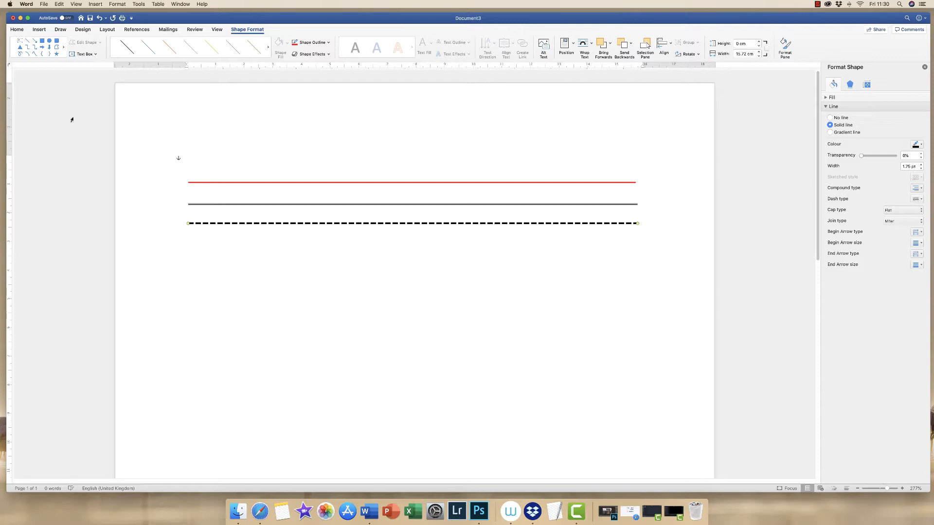
pyautogui.press('super+v')
pyautogui.moveTo(539, 235); pyautogui.dragTo(527, 243)
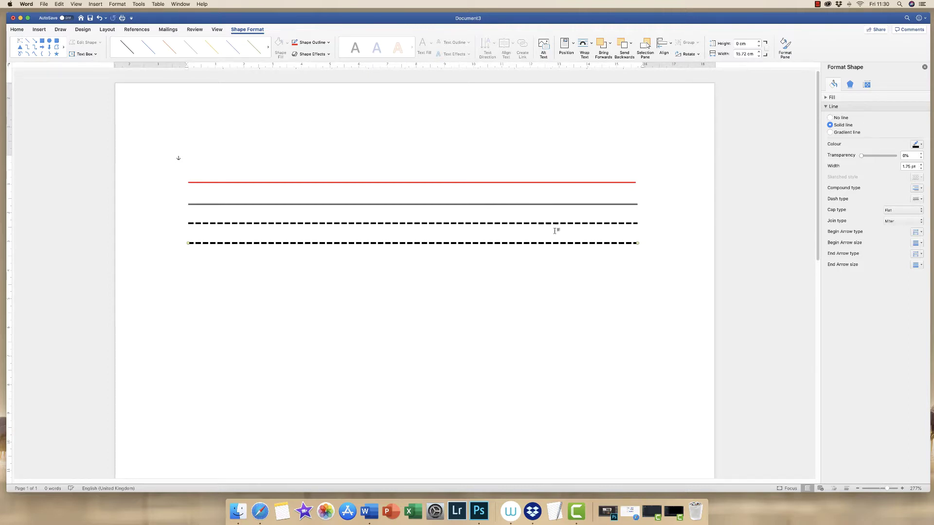
# Give the fourth line a left-end arrowhead, make it solid, and thin it below 0.75 pt.
pyautogui.click(918, 232)
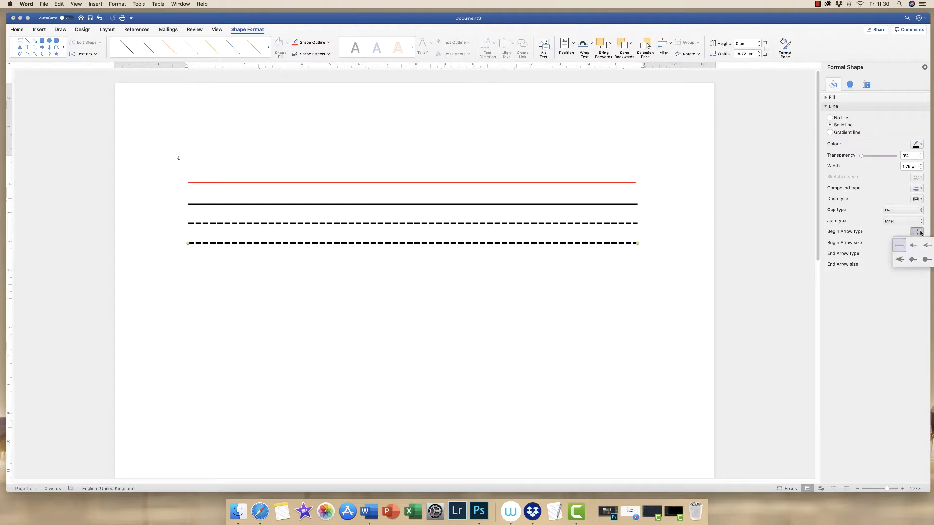
pyautogui.click(900, 259)
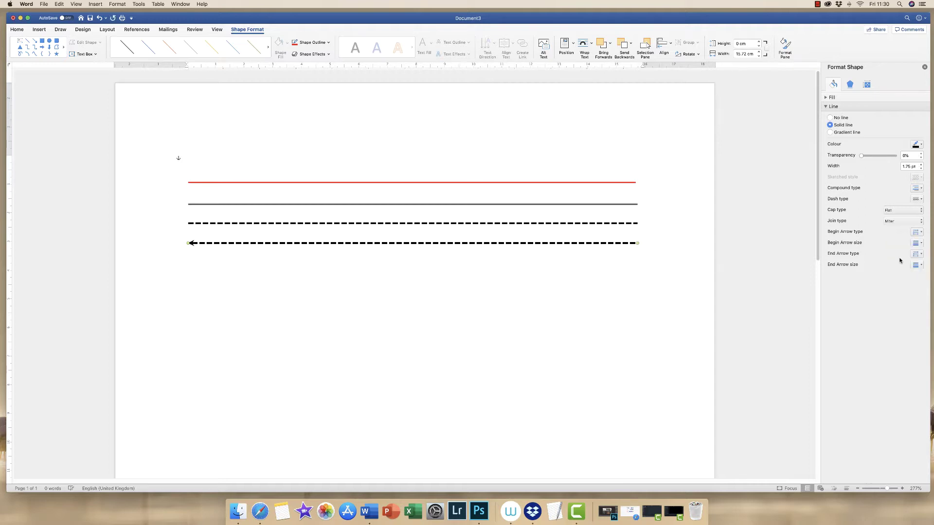
pyautogui.click(917, 199)
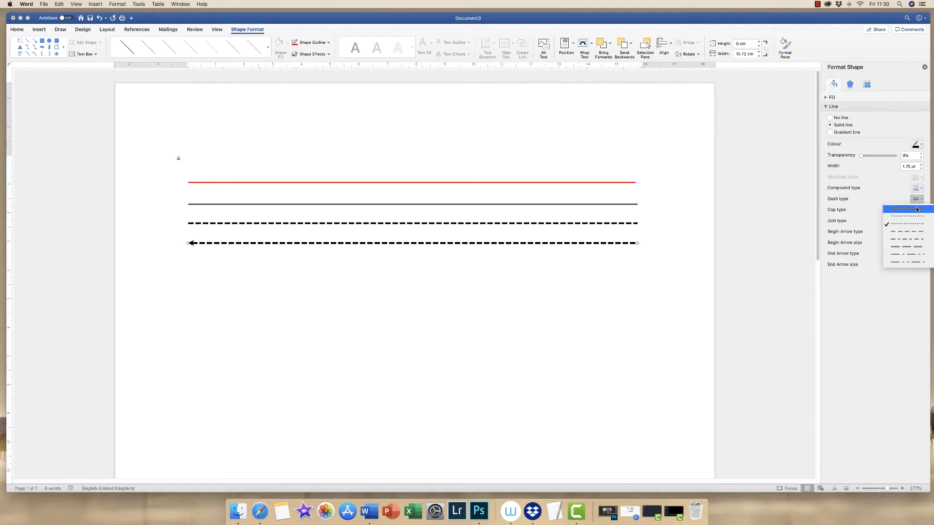
pyautogui.click(917, 209)
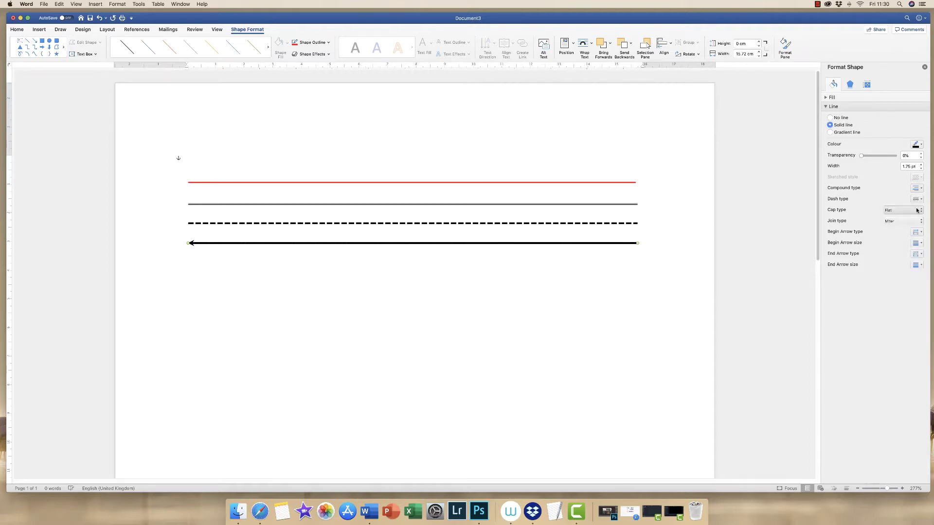
pyautogui.click(921, 168)
pyautogui.click(921, 168)
pyautogui.click(921, 169)
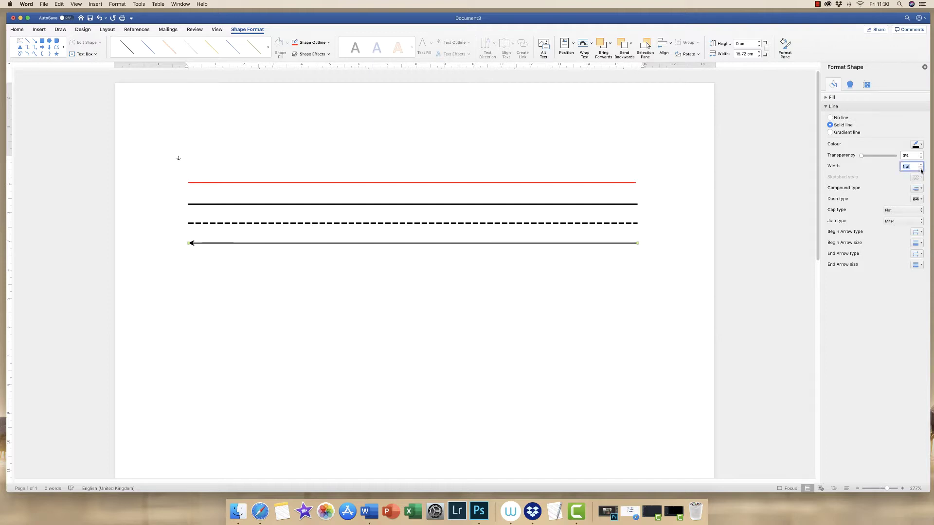
pyautogui.click(921, 168)
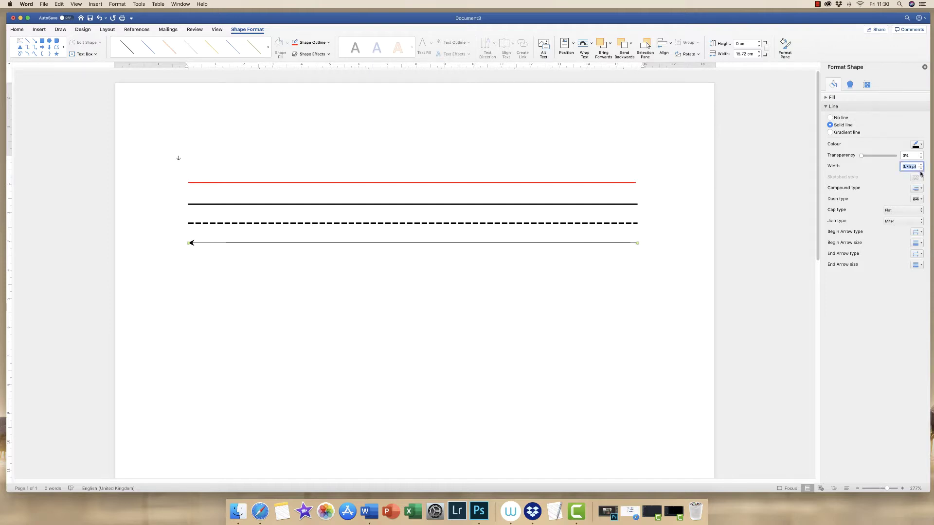
pyautogui.click(921, 169)
# Duplicate the arrow line, place the copy beneath it, and deselect.
pyautogui.press('cmd+d')
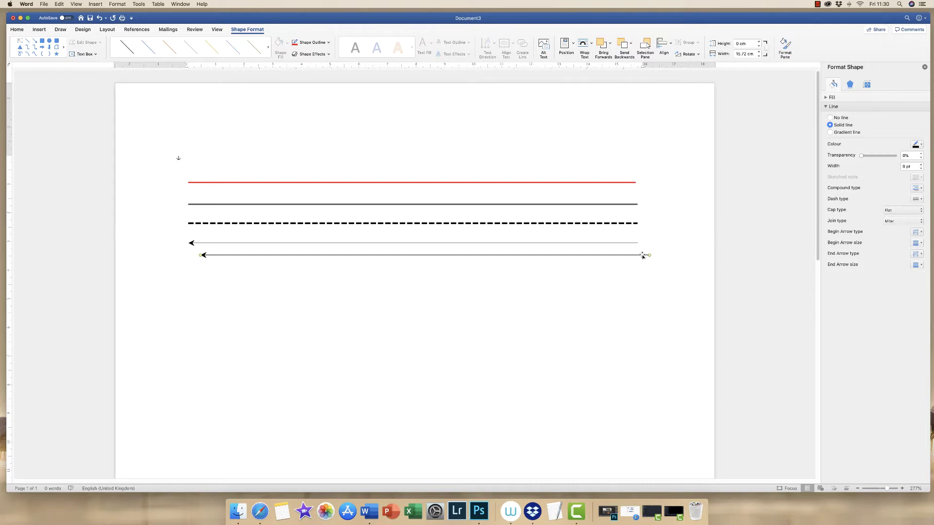
pyautogui.moveTo(642, 256); pyautogui.dragTo(631, 262)
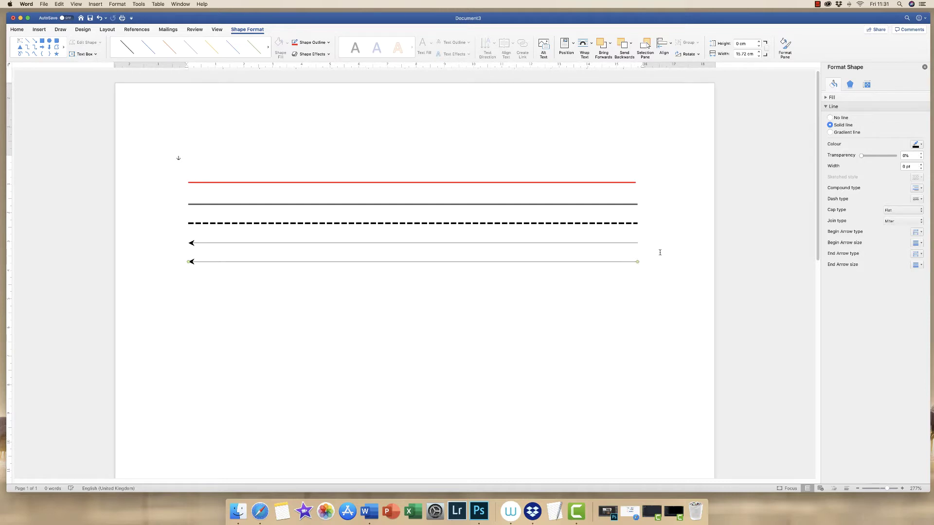
pyautogui.click(195, 158)
# Add two blank paragraphs, then single, double and dotted border lines using ---, === and ***.
pyautogui.press('Return')
pyautogui.press('Return')
pyautogui.press('Return')
pyautogui.press('Return')
pyautogui.press('Return')
pyautogui.press('Return')
pyautogui.press('Return')
pyautogui.press('Return')
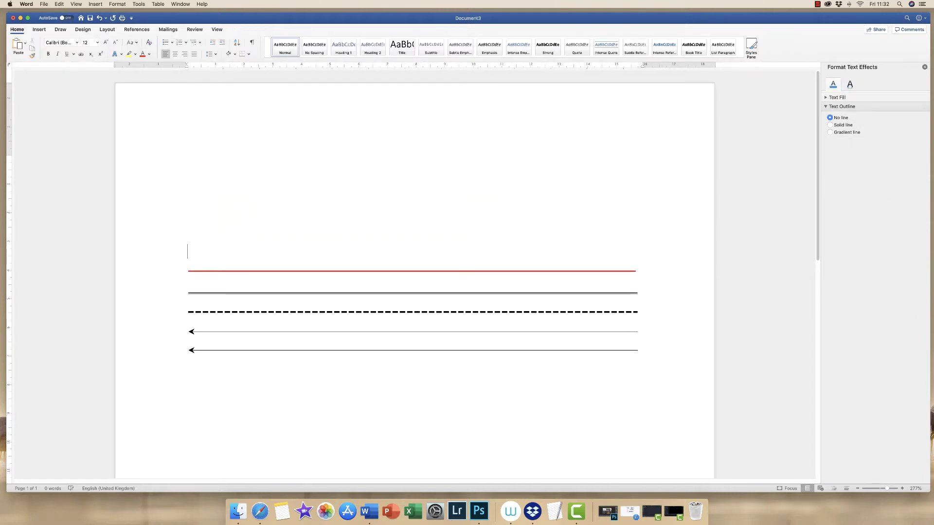
pyautogui.press('Return')
pyautogui.press('Return')
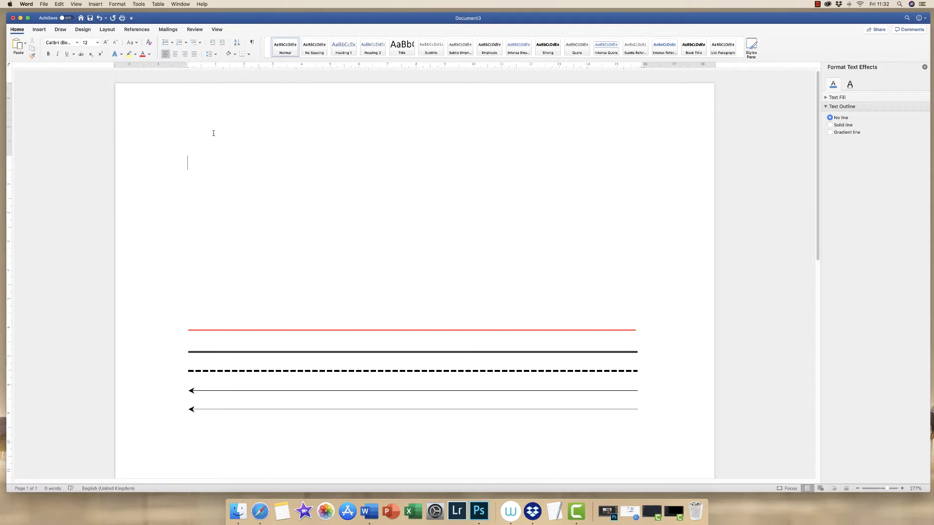
pyautogui.write('---')
pyautogui.press('Return')
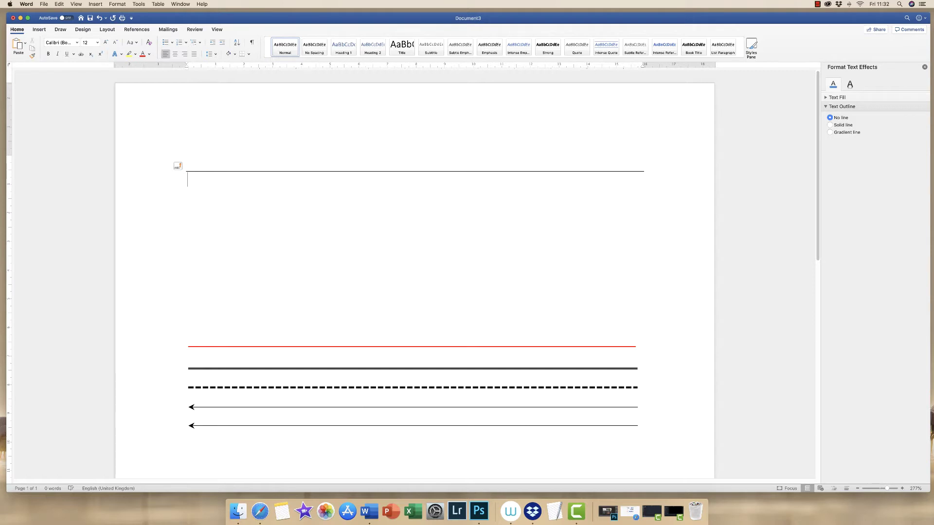
pyautogui.write('===')
pyautogui.press('Return')
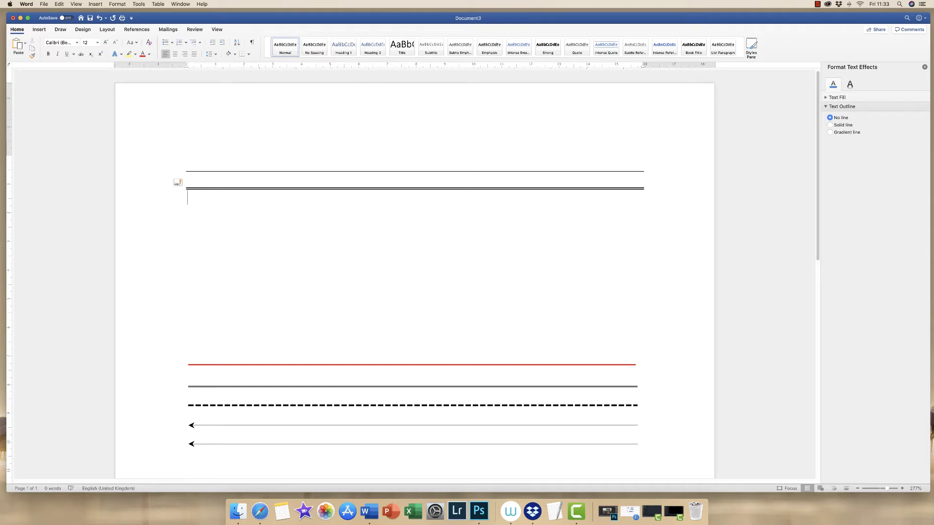
pyautogui.write('***')
pyautogui.press('Return')
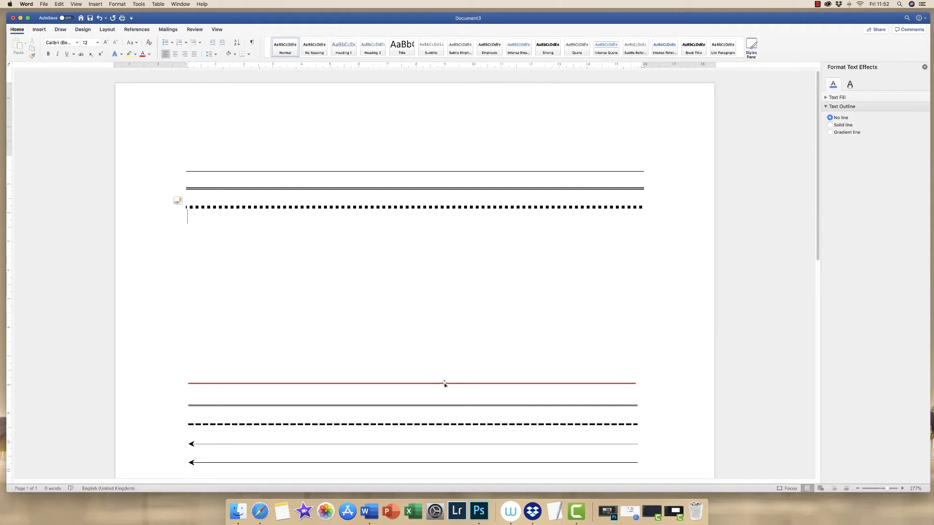
# Move the red line's right end point so the line measures 15.72 cm, then deselect it.
pyautogui.click(557, 384)
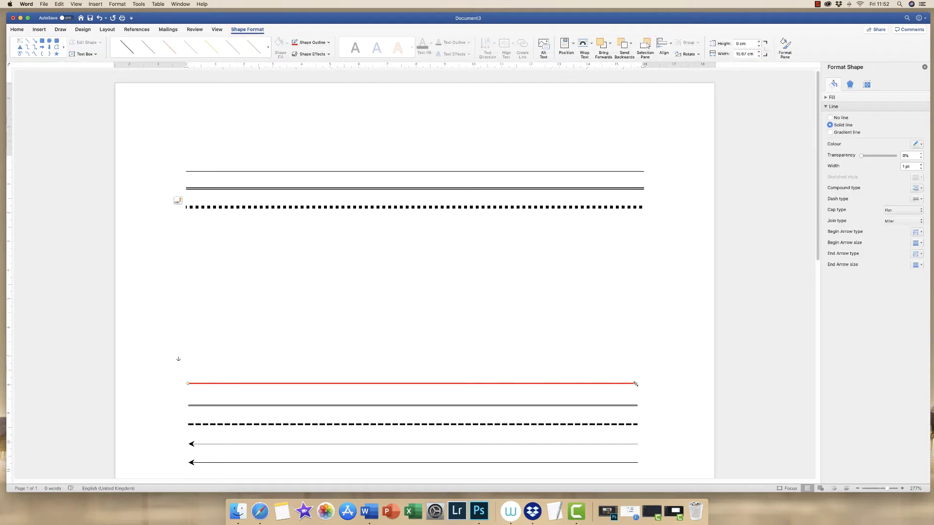
pyautogui.moveTo(635, 384)
pyautogui.mouseDown()
pyautogui.moveTo(306, 384)
pyautogui.moveTo(289, 320)
pyautogui.moveTo(245, 272)
pyautogui.moveTo(186, 257)
pyautogui.moveTo(217, 259)
pyautogui.moveTo(271, 298)
pyautogui.moveTo(317, 359)
pyautogui.moveTo(324, 386)
pyautogui.moveTo(635, 383)
pyautogui.moveTo(187, 303)
pyautogui.moveTo(298, 304)
pyautogui.moveTo(536, 348)
pyautogui.moveTo(636, 387)
pyautogui.mouseUp()
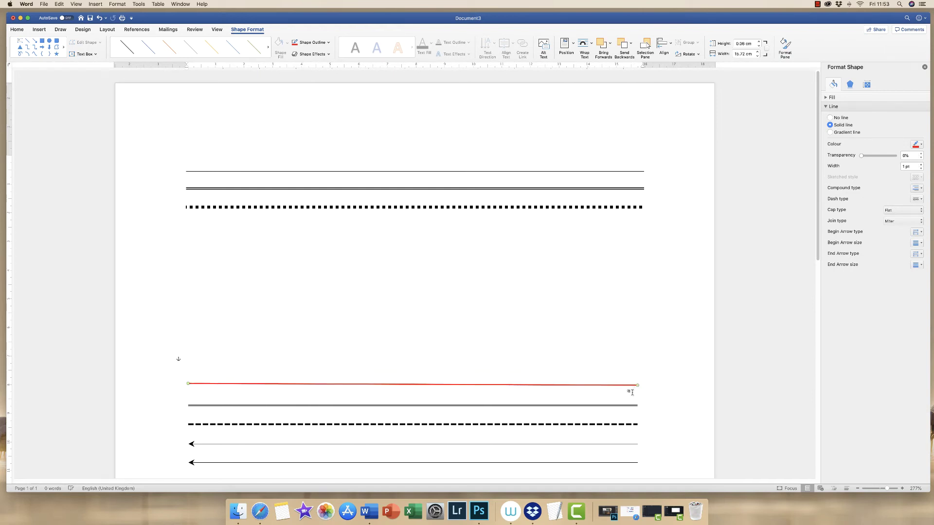
pyautogui.click(220, 253)
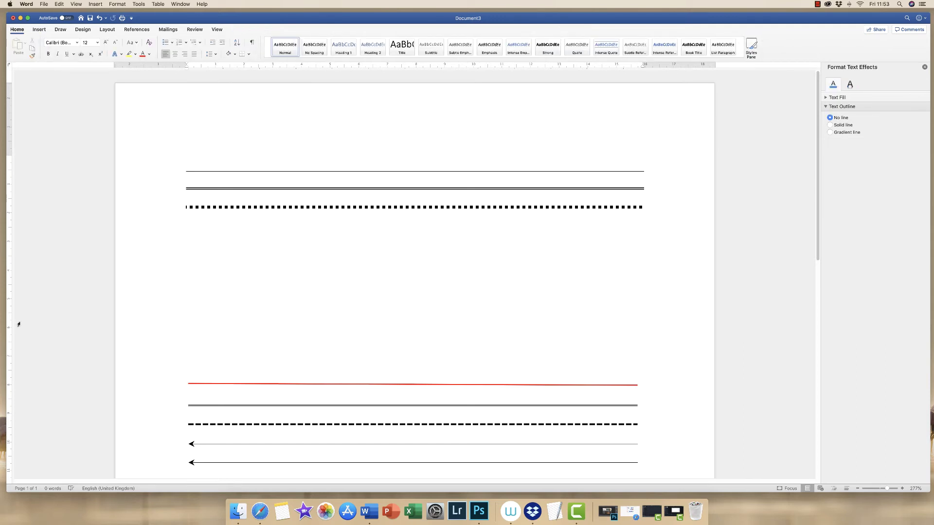
# Type 'text text' and copy-paste it into a four-line paragraph of about 60 words.
pyautogui.write('text text')
pyautogui.moveTo(231, 261); pyautogui.dragTo(196, 267)
pyautogui.press('super+c')
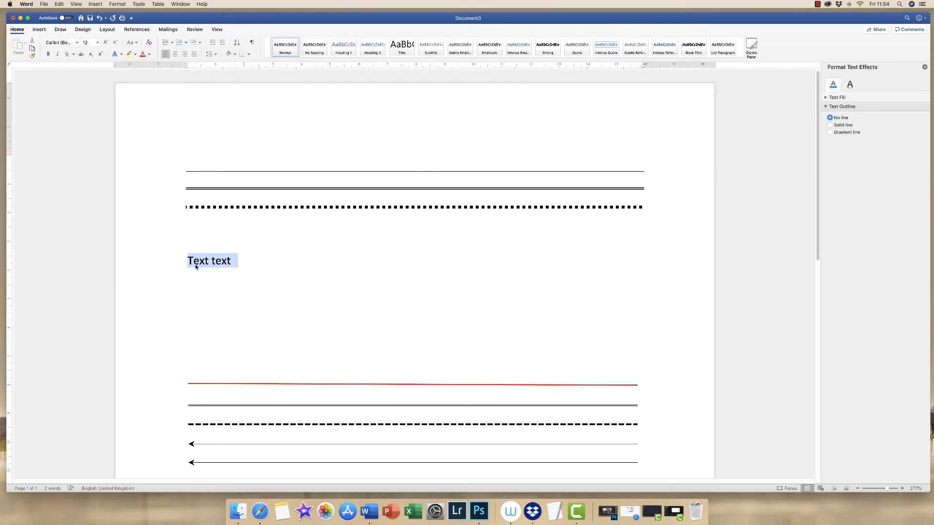
pyautogui.click(236, 263)
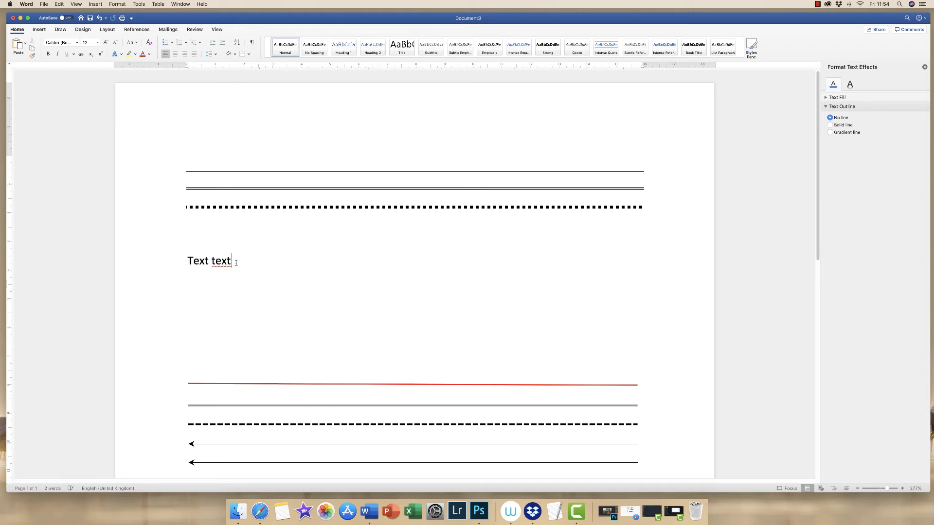
pyautogui.press('super+v')
pyautogui.press('super+v')
pyautogui.press('super+v')
pyautogui.press('super+v')
pyautogui.press('super+v')
pyautogui.press('super+v')
pyautogui.press('super+v')
pyautogui.press('super+v')
pyautogui.press('super+v')
pyautogui.tripleClick(465, 267)
pyautogui.press('super+c')
pyautogui.press('Right')
pyautogui.press('super+v')
pyautogui.press('super+v')
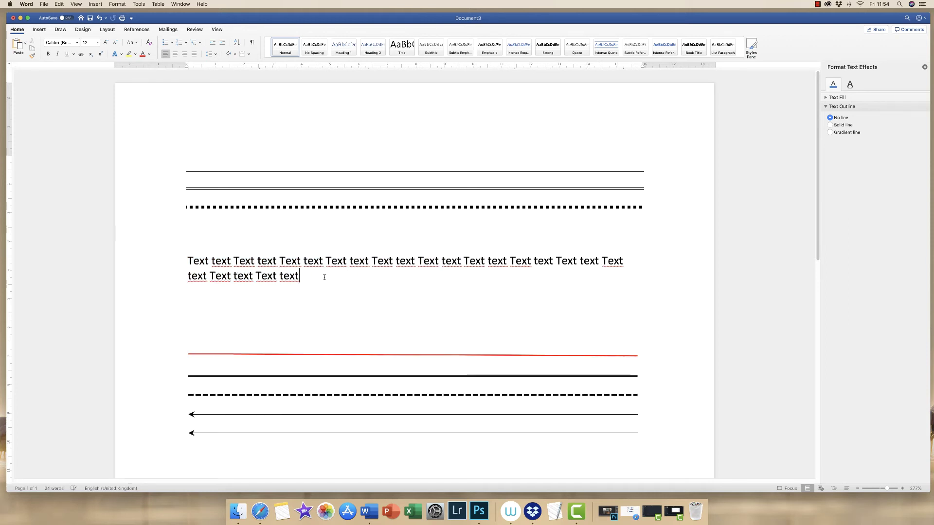
pyautogui.press('Return')
pyautogui.press('Return')
pyautogui.press('super+v')
pyautogui.press('super+z')
pyautogui.click(305, 355)
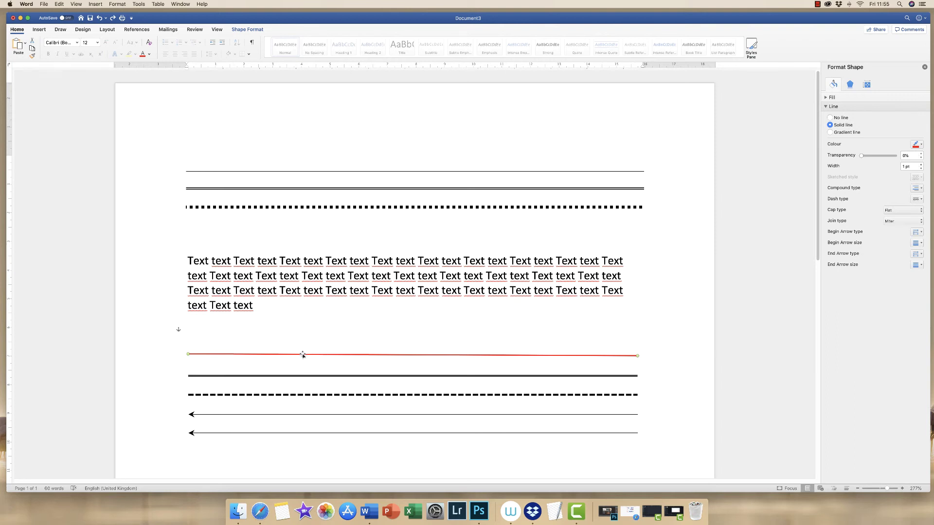
# Move the red line under the third line of 'Text text' and level it at Height 0 cm.
pyautogui.moveTo(306, 355); pyautogui.dragTo(305, 299)
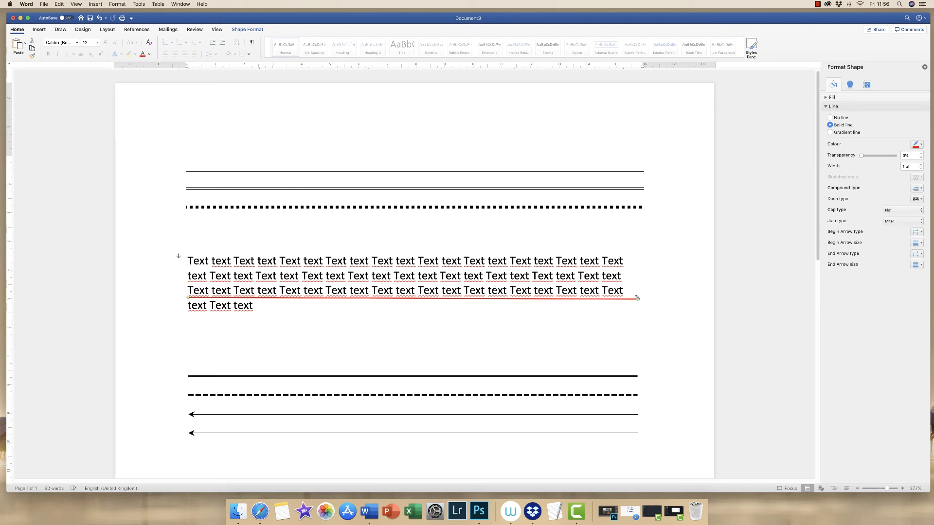
pyautogui.moveTo(637, 298); pyautogui.dragTo(637, 296)
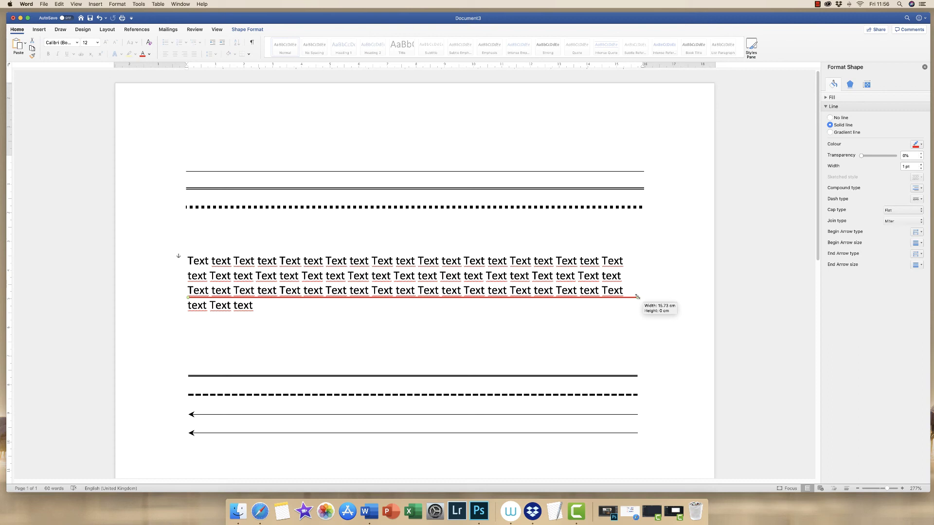
pyautogui.moveTo(637, 296); pyautogui.dragTo(637, 297)
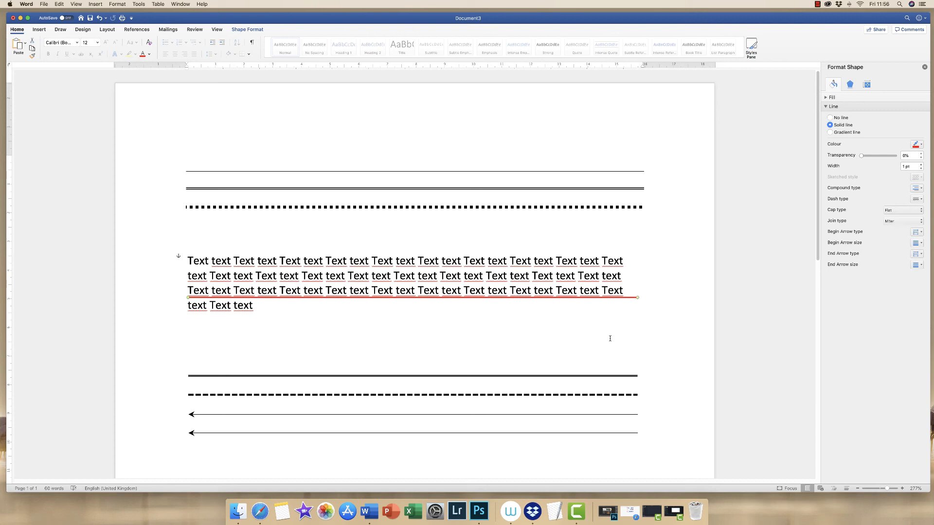